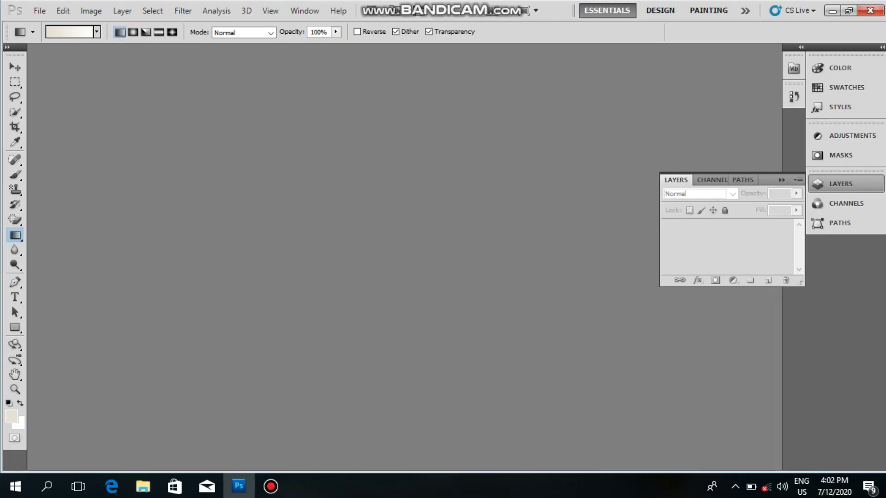
Step: Keep the Gradient tool active and bring up the File menu
right_click(16, 235)
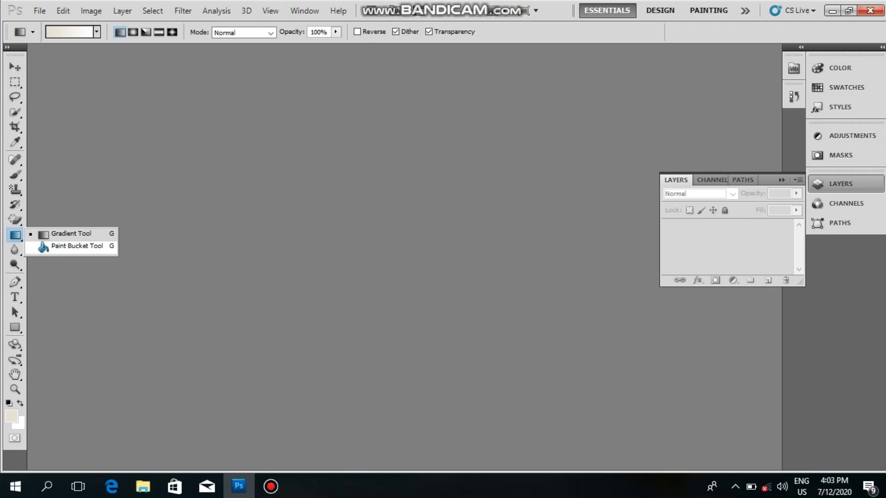
left_click(72, 234)
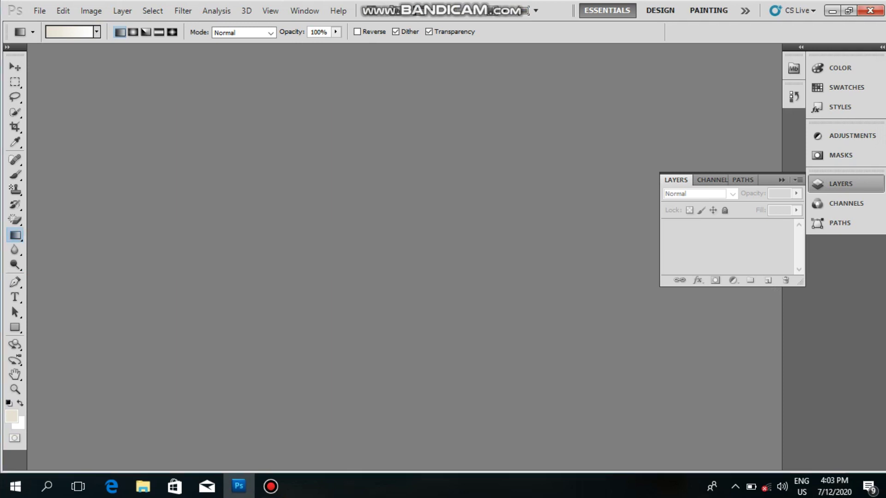
left_click(40, 10)
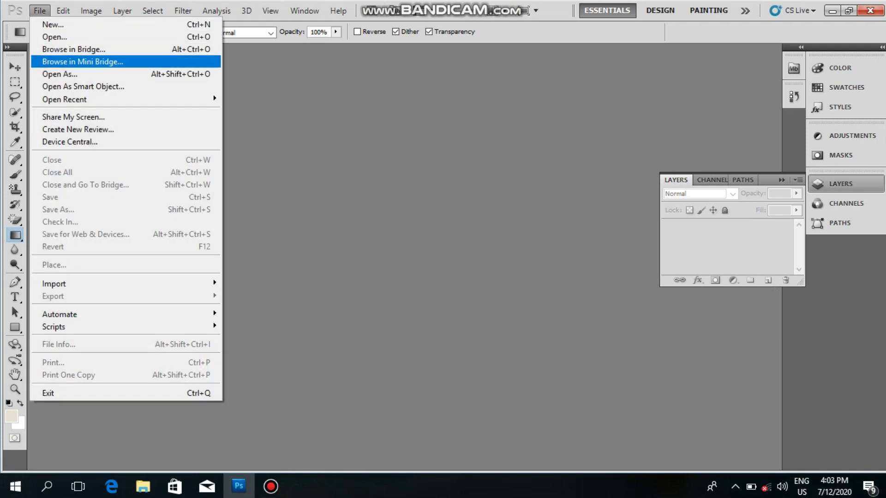
Step: Create a new blank white document and convert its Background into Layer 0
left_click(54, 24)
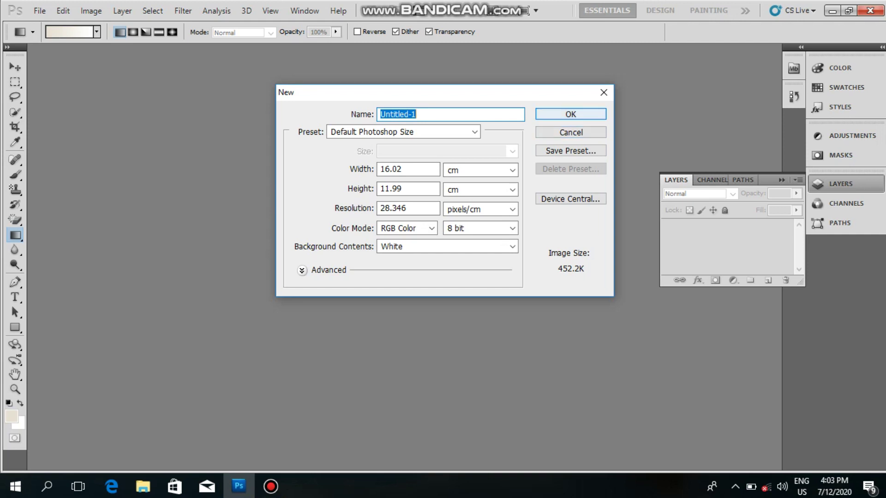
key("Return")
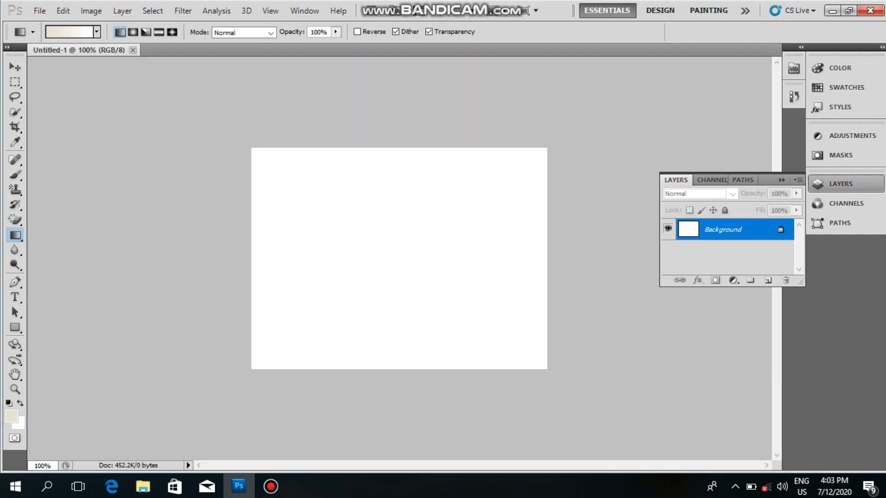
double_click(722, 229)
key("Return")
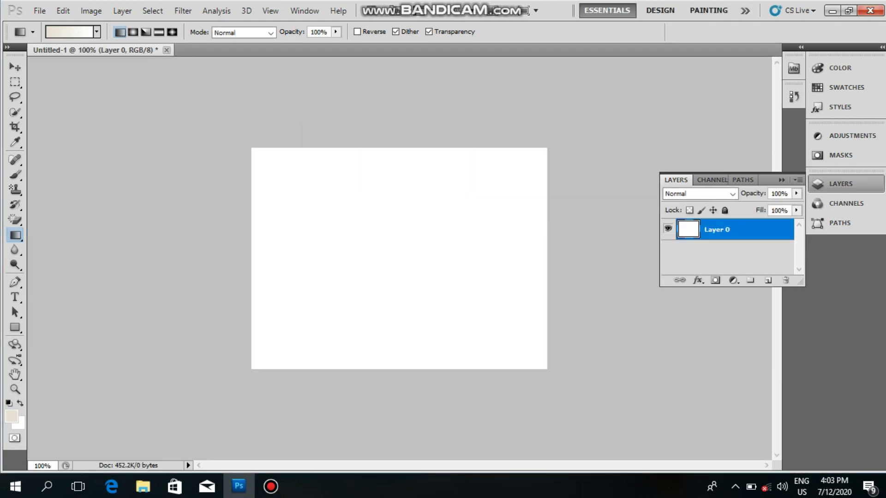
Step: Fill Layer 0 with a pale white-to-beige vertical gradient and open its gradient colours
key("ctrl+plus")
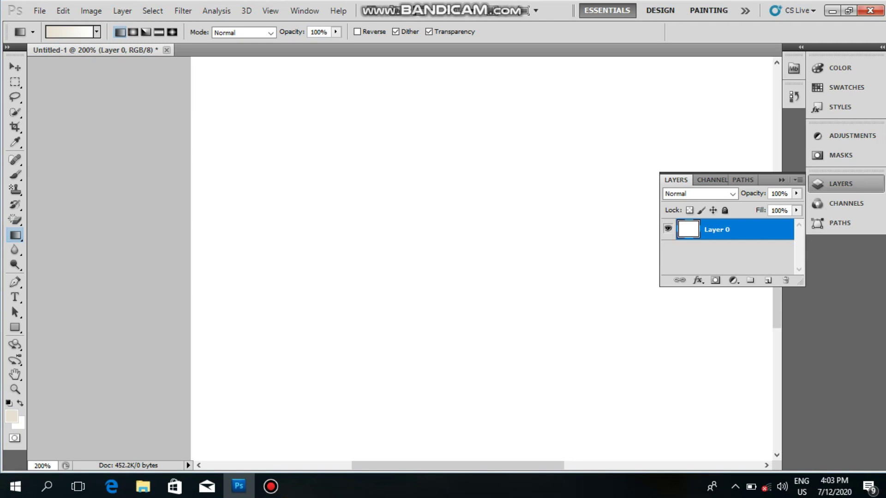
right_click(15, 234)
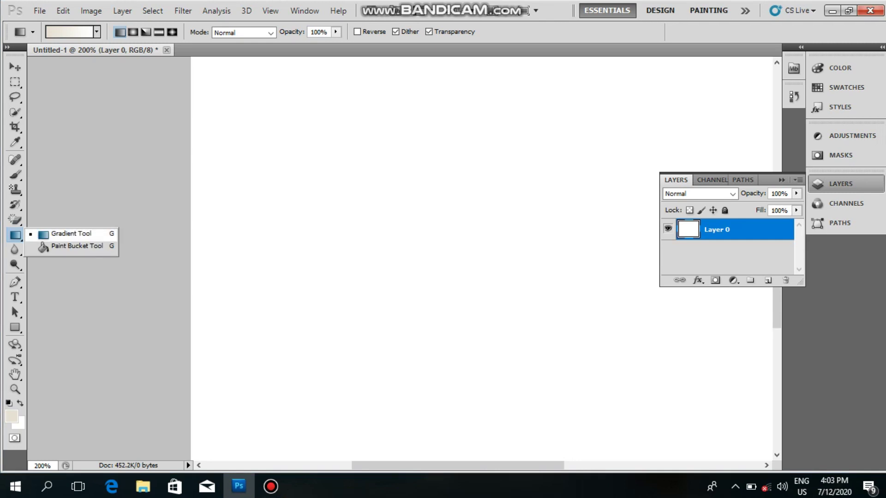
key("Escape")
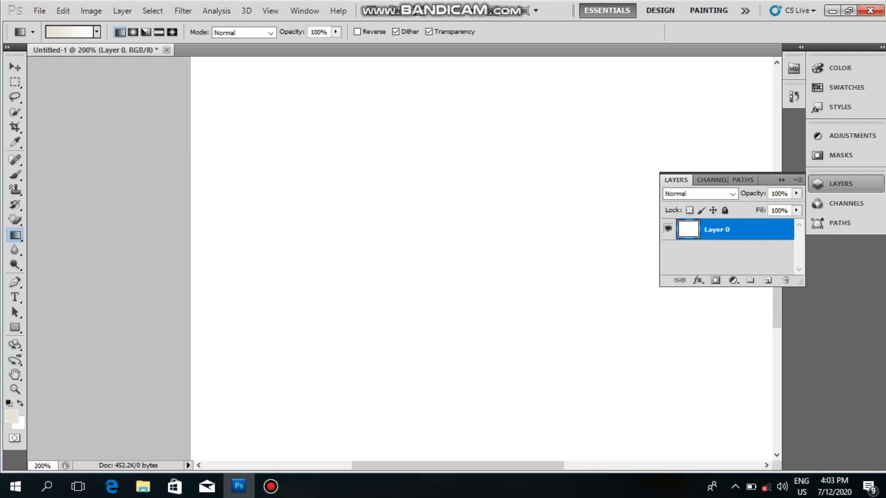
key("ctrl+minus")
key("ctrl+minus")
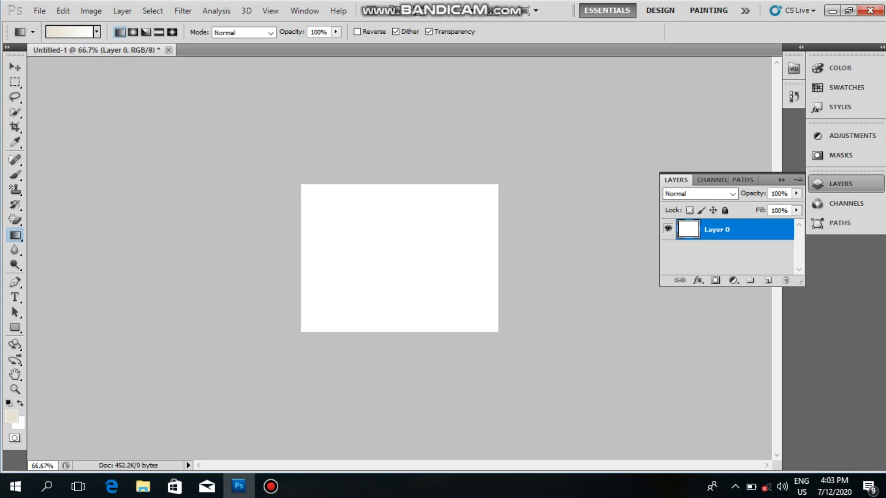
left_click_drag(355, 331, 358, 184)
key("ctrl+plus")
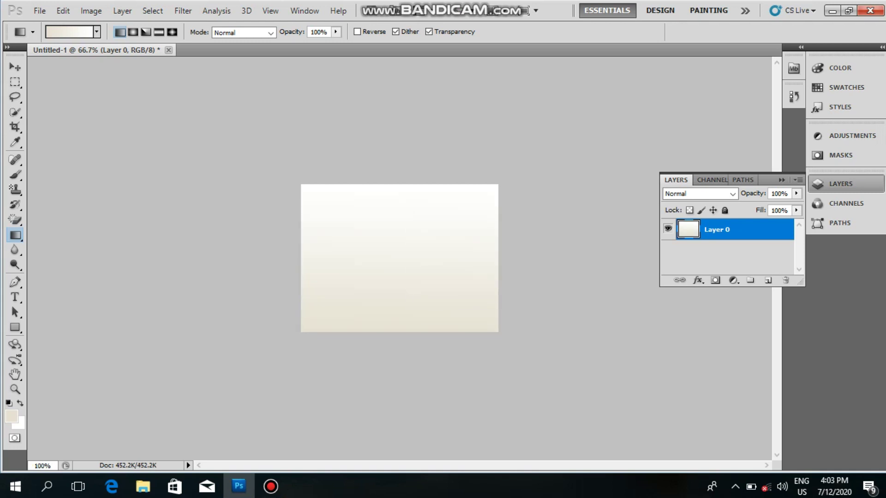
key("ctrl+plus")
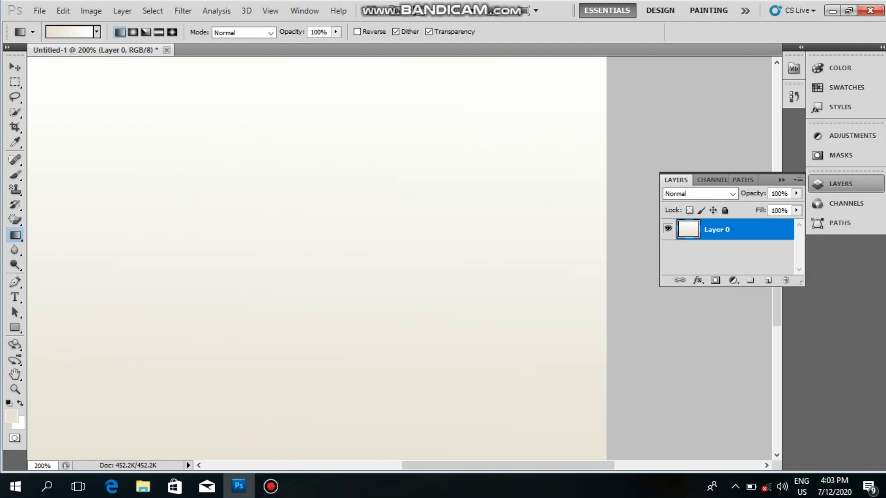
left_click(69, 32)
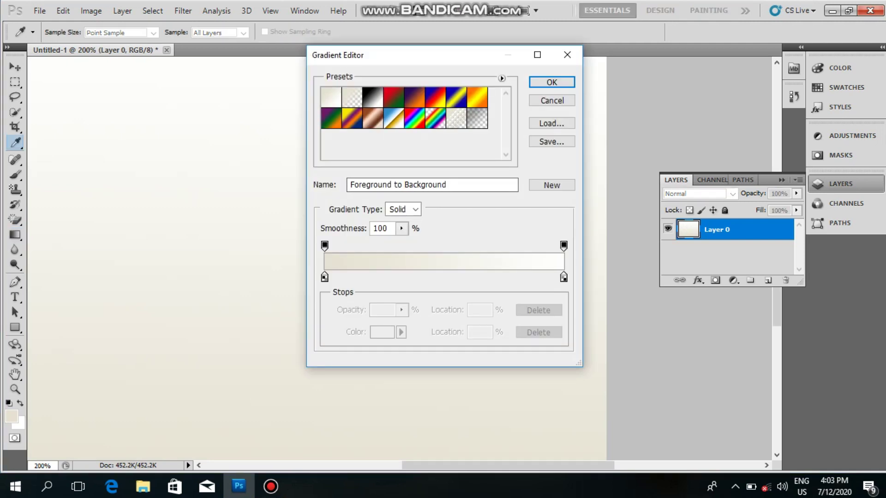
Step: Add a near-white colour stop at 51% in the middle of the gradient
left_click_drag(325, 277, 324, 277)
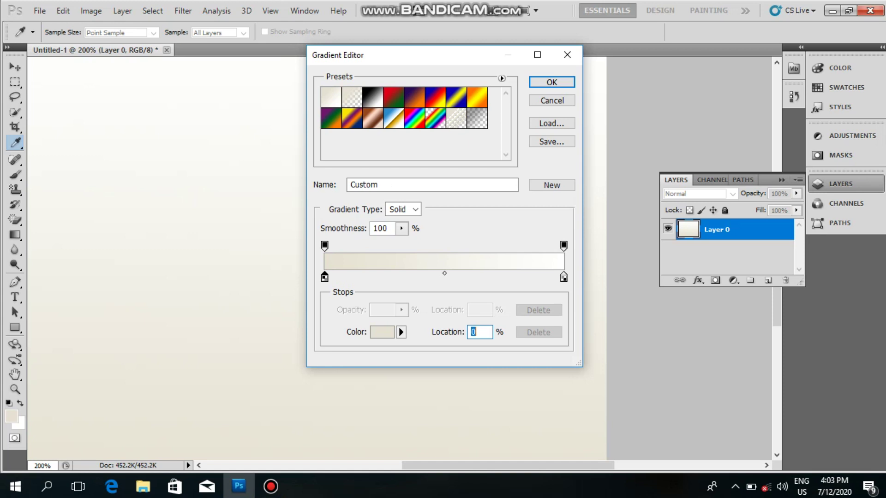
left_click(444, 273)
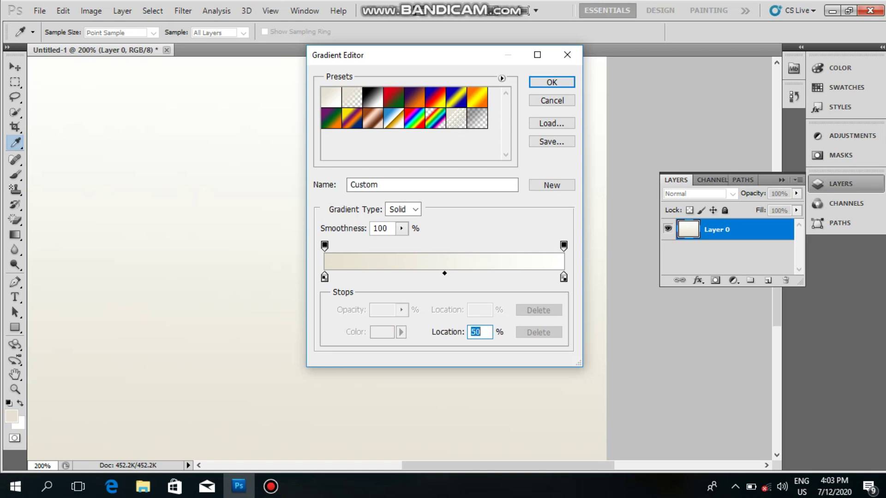
left_click(446, 277)
double_click(446, 277)
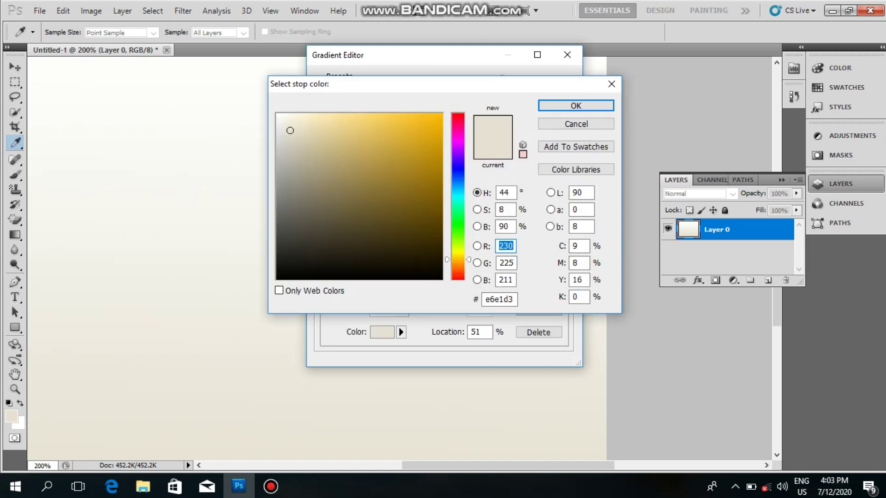
left_click(277, 120)
left_click(576, 106)
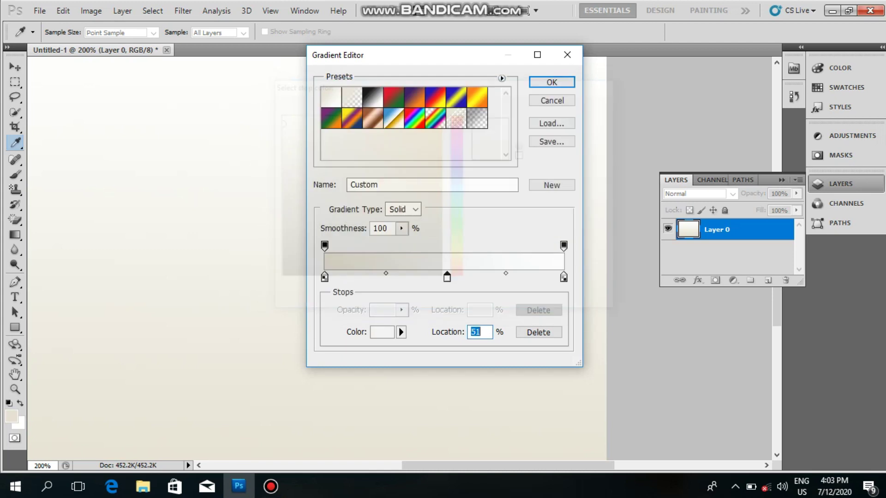
Step: Set the left gradient stop to a light lime colour
double_click(325, 277)
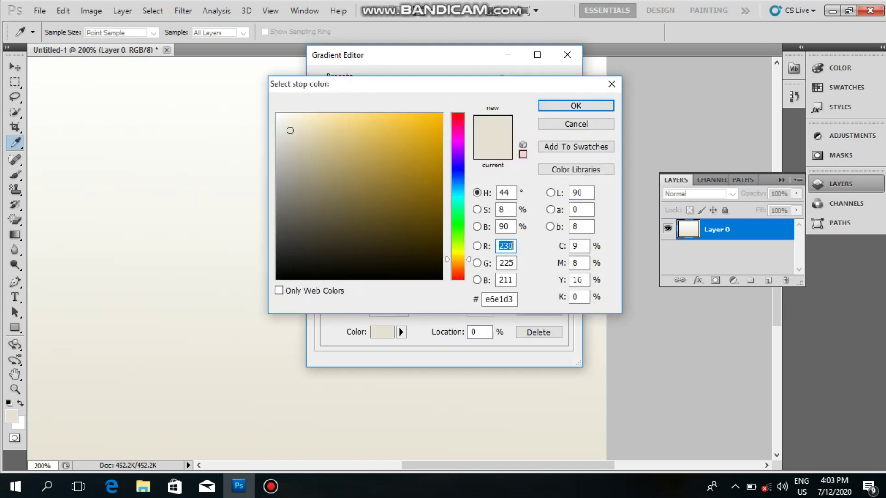
left_click_drag(458, 259, 458, 243)
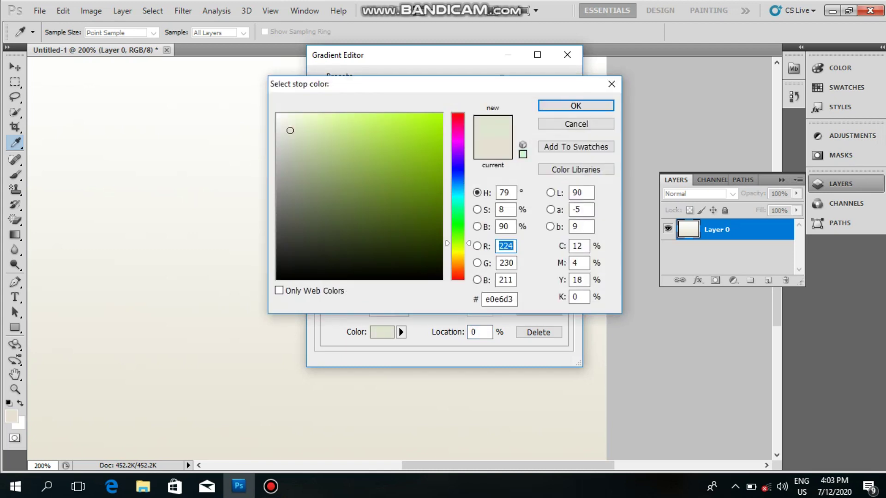
left_click(350, 116)
left_click(575, 106)
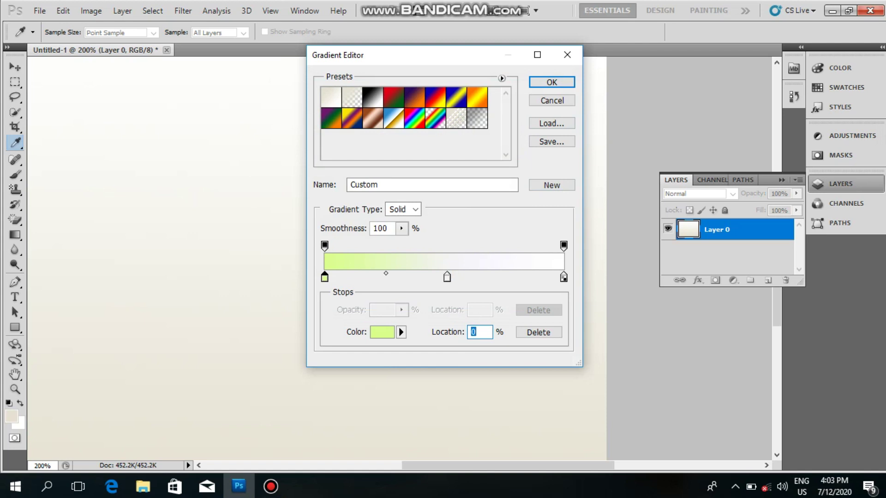
Step: Set the right stop to bright green and accept the custom gradient
double_click(563, 277)
mouse_move(351, 84)
left_mouse_down()
mouse_move(686, 59)
mouse_move(524, 54)
left_mouse_up()
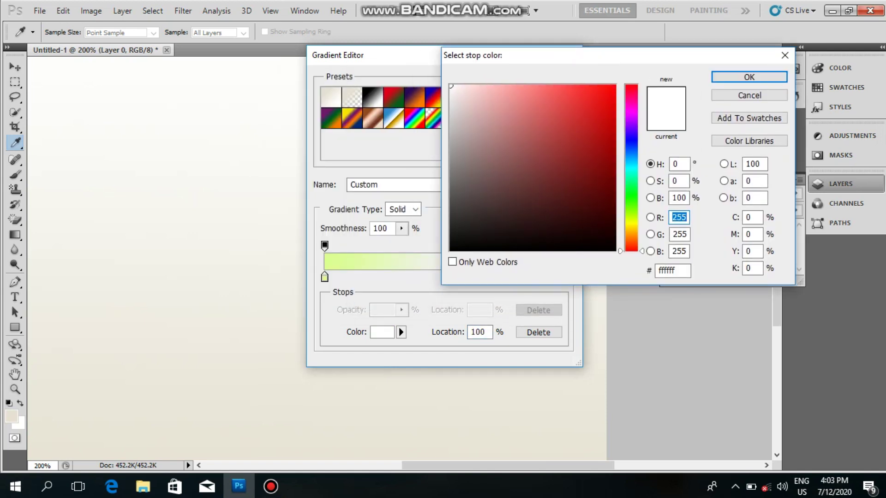
left_click(567, 99)
left_click(631, 207)
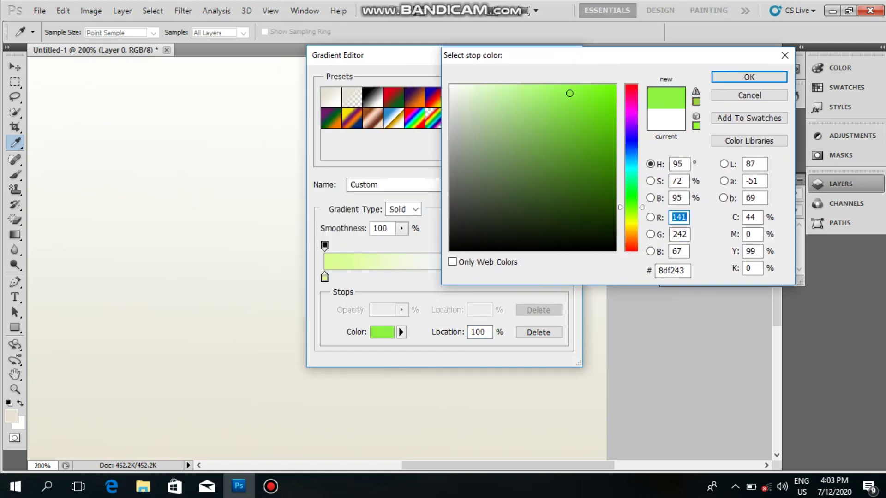
left_click(551, 88)
key("Return")
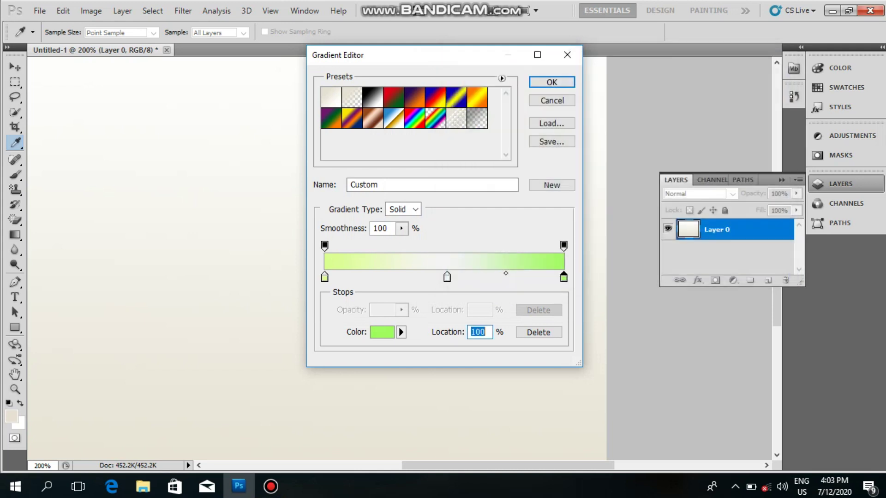
key("Return")
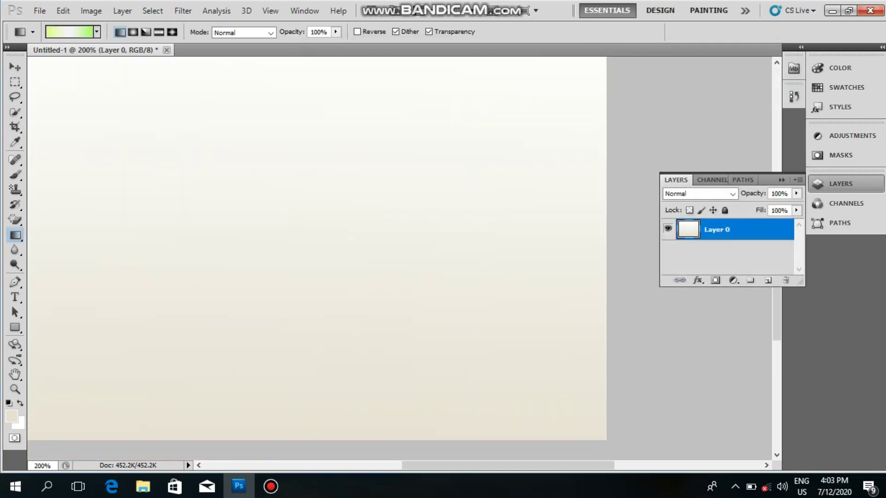
Step: Redraw the custom gradient vertically: green top, near-white middle, lime bottom
key("ctrl+minus")
key("ctrl+minus")
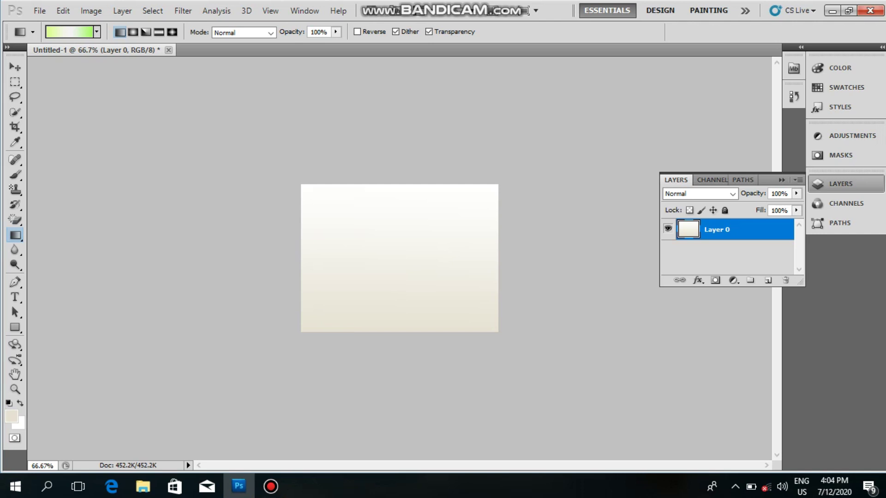
left_click_drag(303, 275, 490, 275)
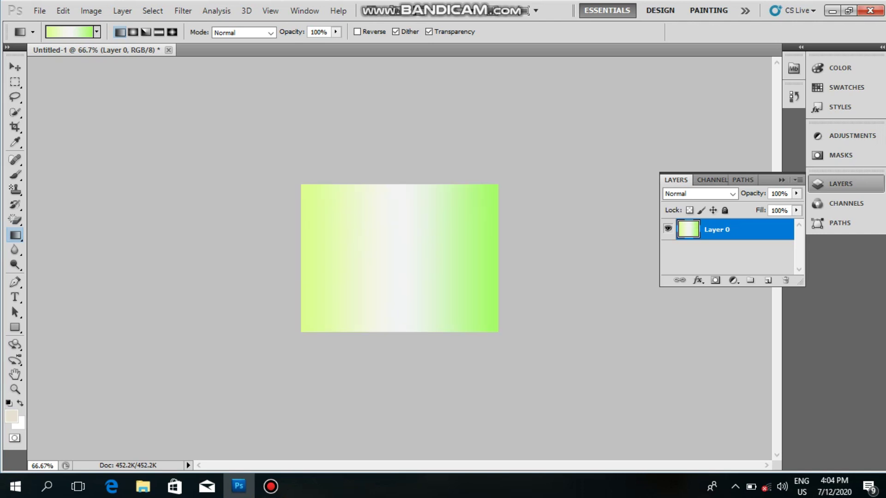
left_click_drag(393, 331, 393, 185)
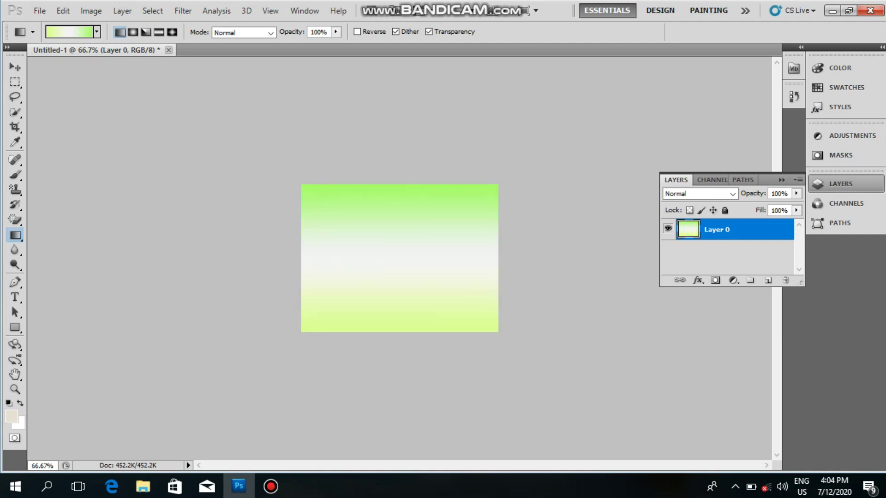
key("ctrl+1")
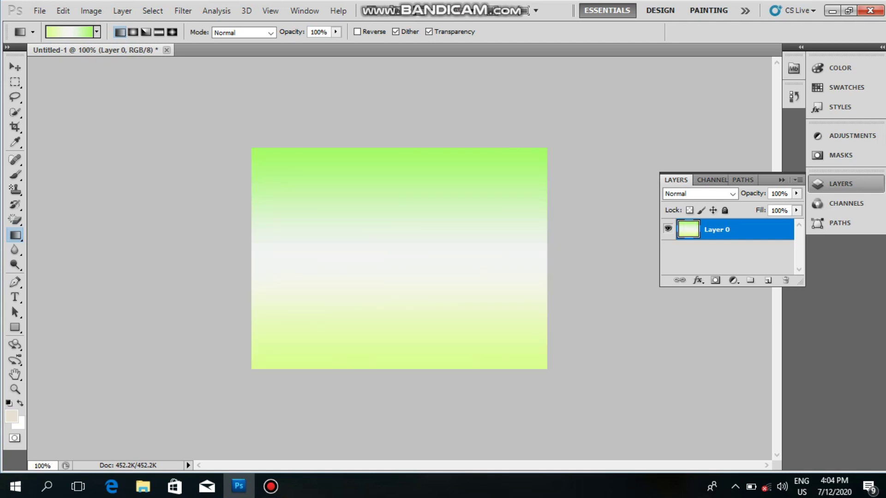
left_click(69, 31)
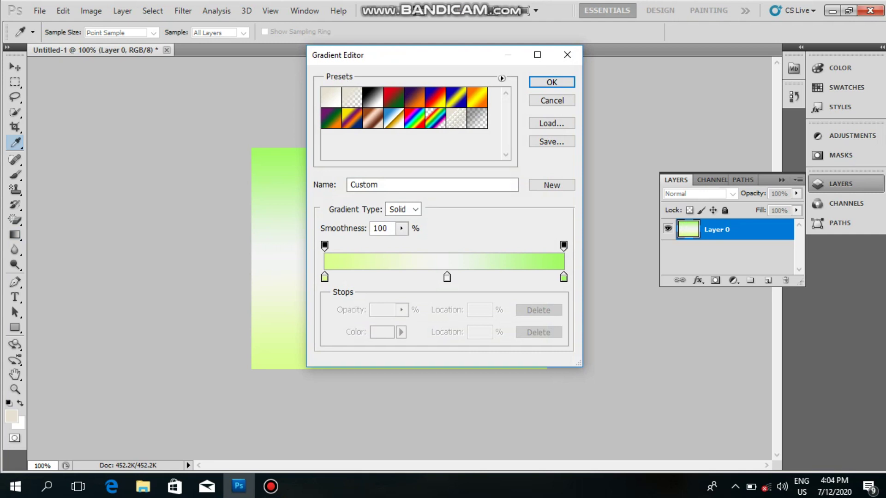
Step: Apply the Copper preset as a vertical gradient across the whole canvas
left_click(373, 118)
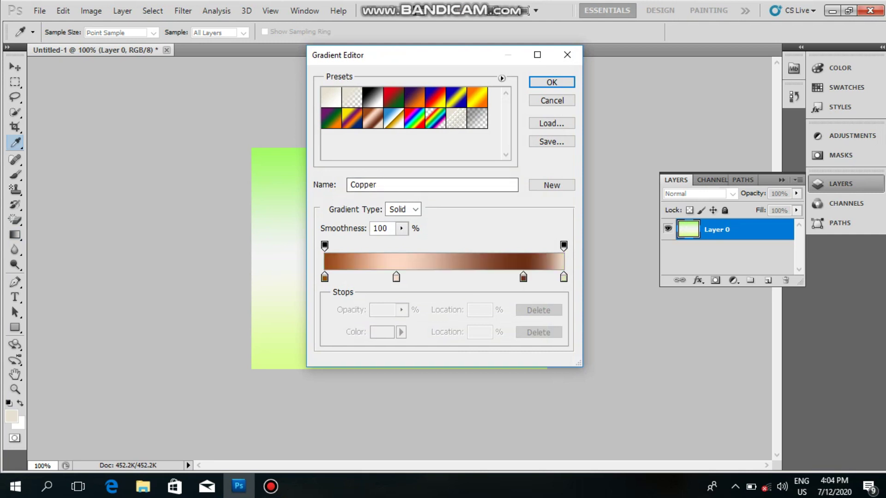
left_click(552, 82)
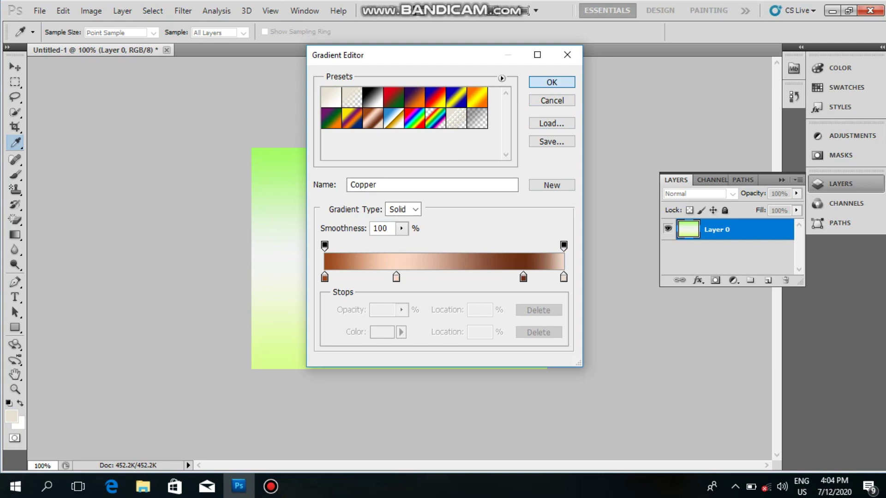
left_click_drag(398, 302, 372, 369)
left_click_drag(397, 302, 368, 148)
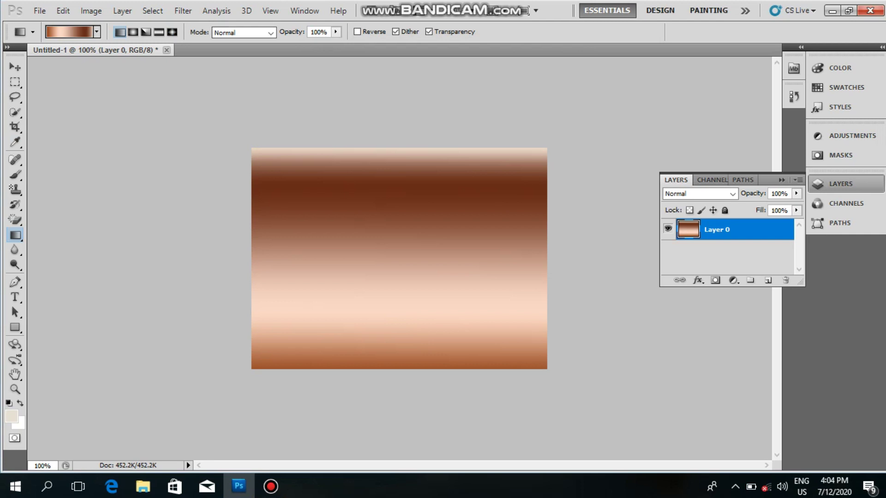
Step: Draw a radial Copper gradient centred at the bottom of the canvas
left_click(133, 32)
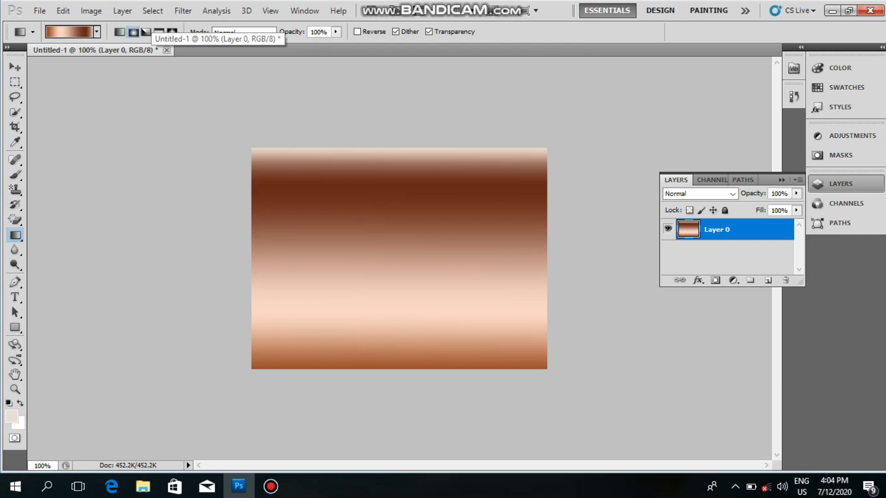
mouse_move(374, 175)
left_mouse_down()
mouse_move(372, 336)
mouse_move(375, 168)
left_mouse_up()
left_click_drag(401, 364, 396, 157)
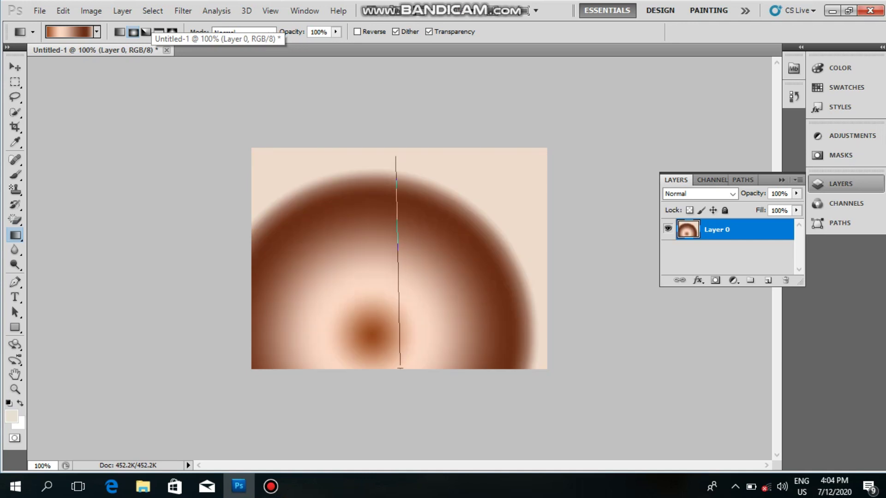
Step: Switch to an angle Copper gradient centred on the canvas's left edge
left_click(146, 32)
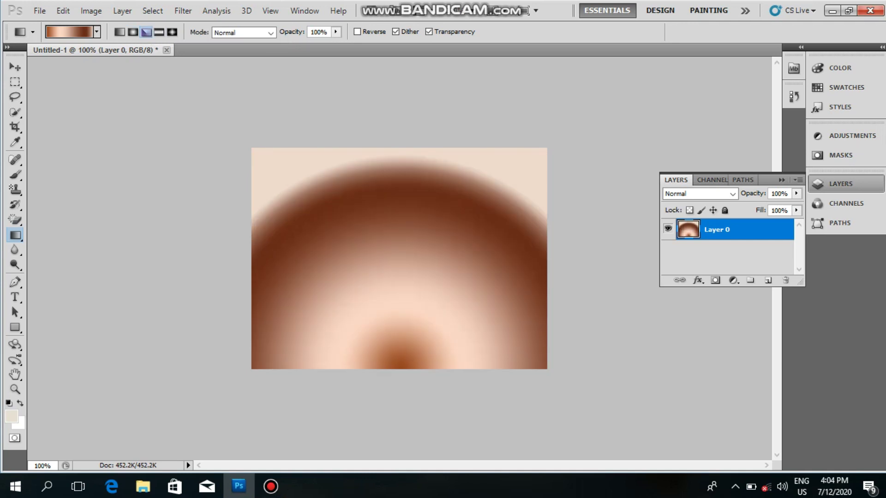
left_click_drag(389, 155, 391, 331)
key("ctrl+plus")
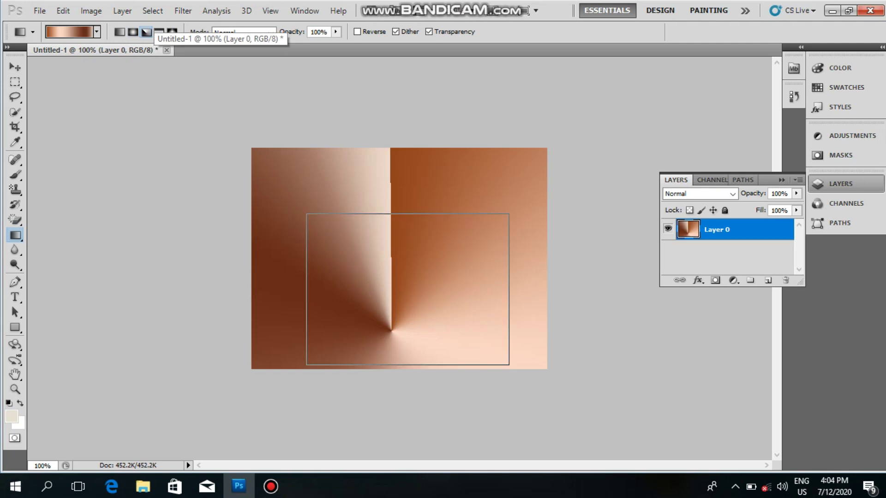
left_click_drag(96, 239, 655, 240)
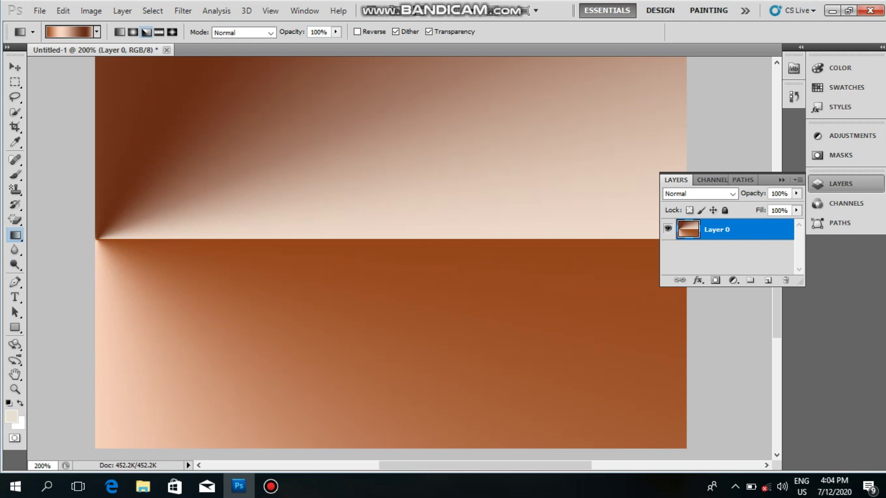
left_click(69, 32)
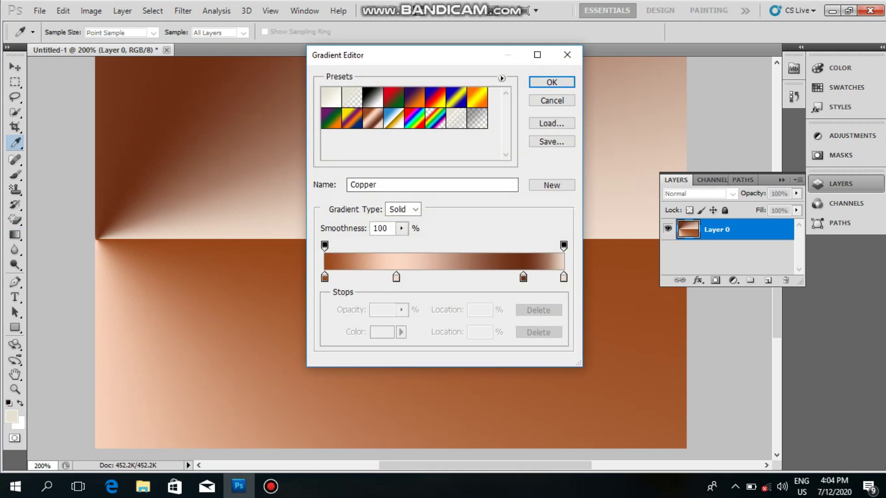
Step: Apply the Spectrum preset as a rainbow angle gradient up the canvas
left_click(414, 118)
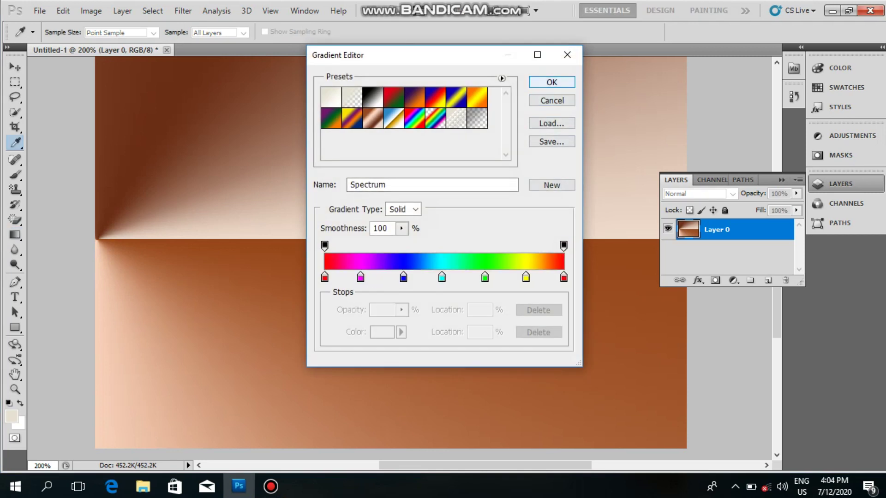
left_click(551, 82)
left_click_drag(334, 386, 340, 94)
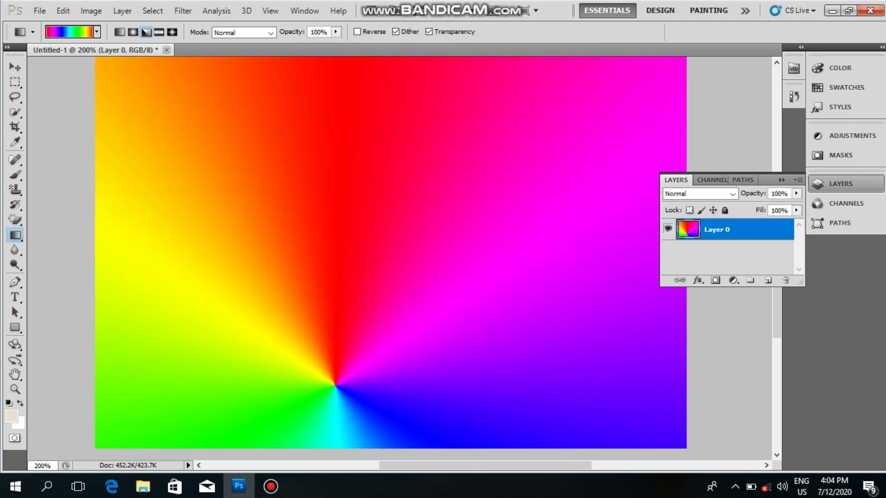
key("ctrl+minus")
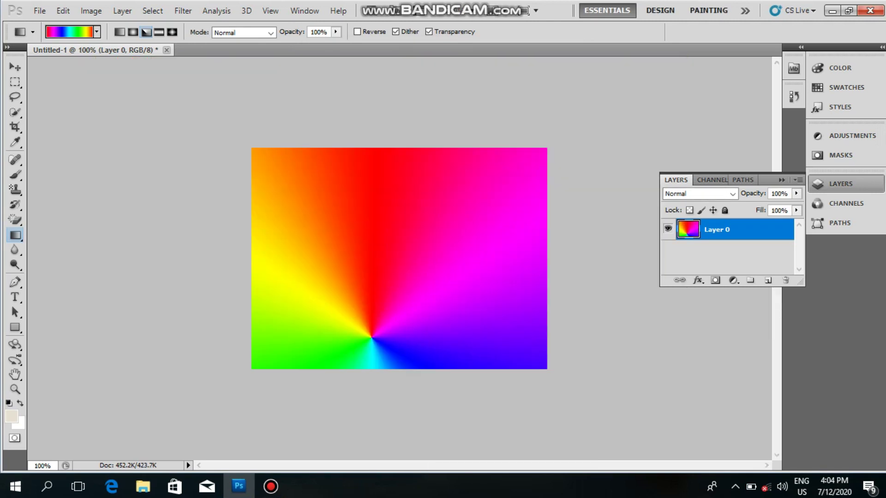
Step: Try a diamond Spectrum gradient, then settle on reflected horizontal rainbow bands
left_click(173, 31)
left_click_drag(385, 368, 385, 150)
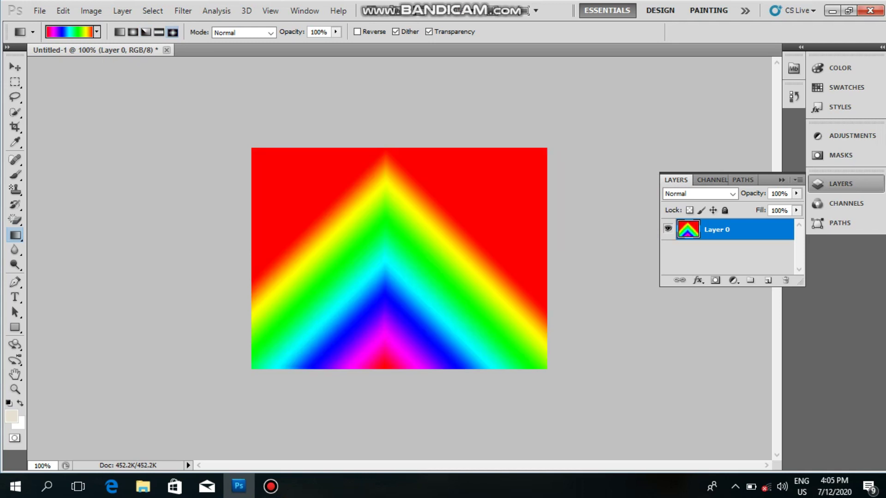
left_click_drag(252, 267, 547, 266)
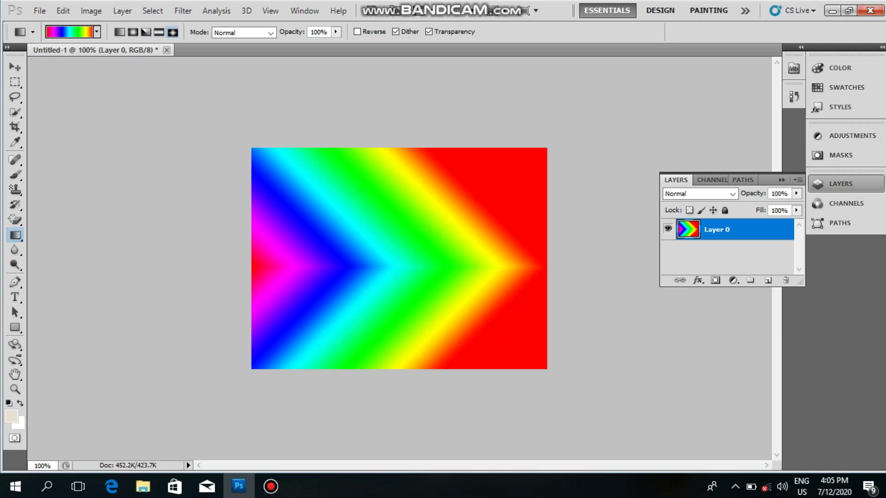
left_click(159, 31)
left_click_drag(404, 364, 405, 148)
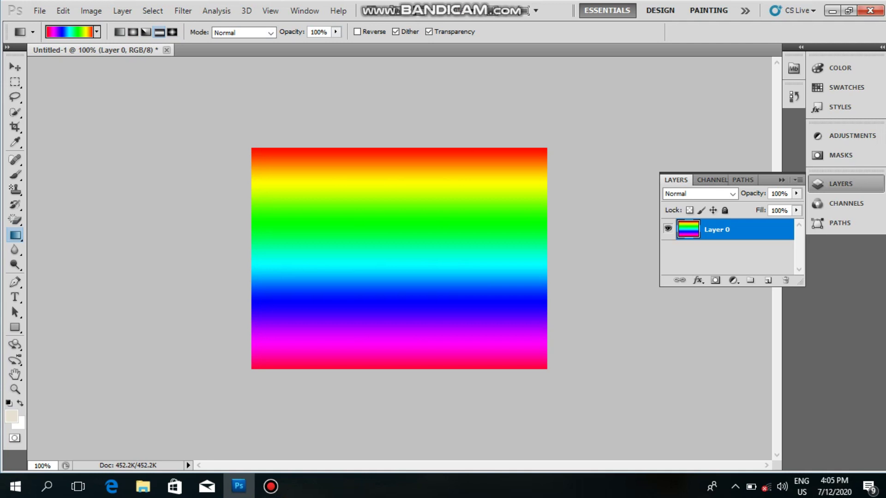
Step: Paint-bucket the green-cyan strip pale beige, then show the Star photo folder
right_click(15, 235)
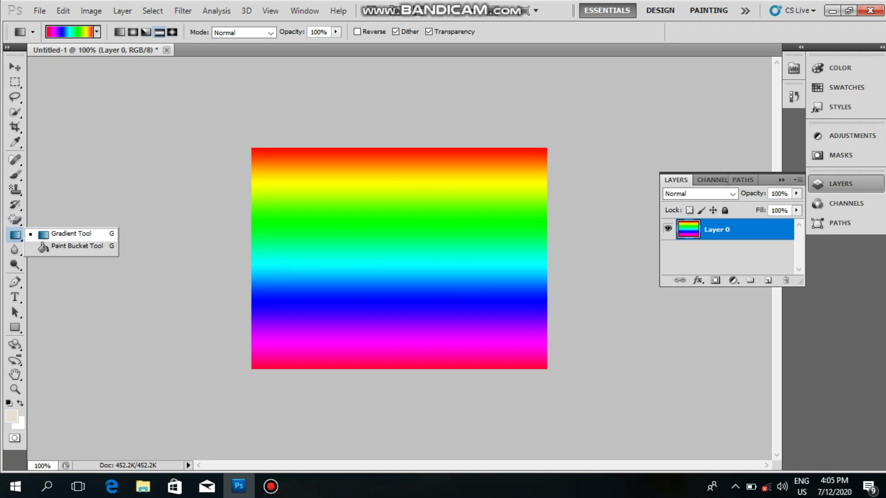
left_click(71, 234)
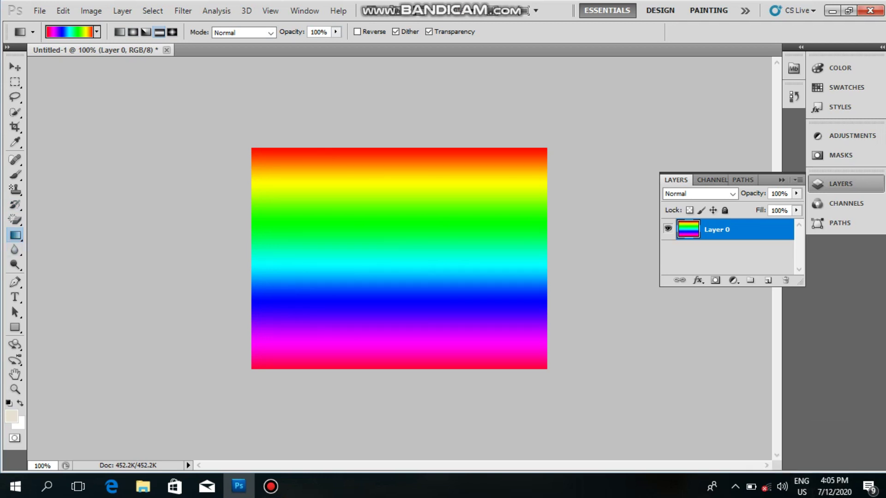
right_click(16, 235)
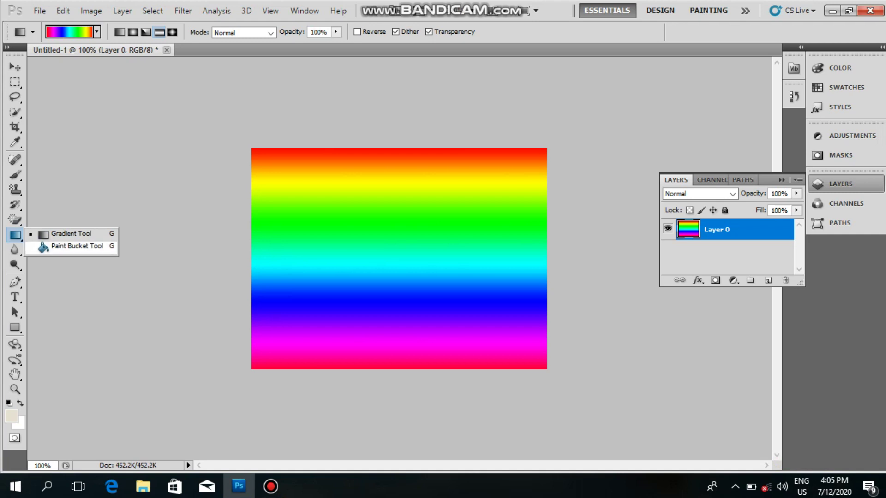
left_click(76, 246)
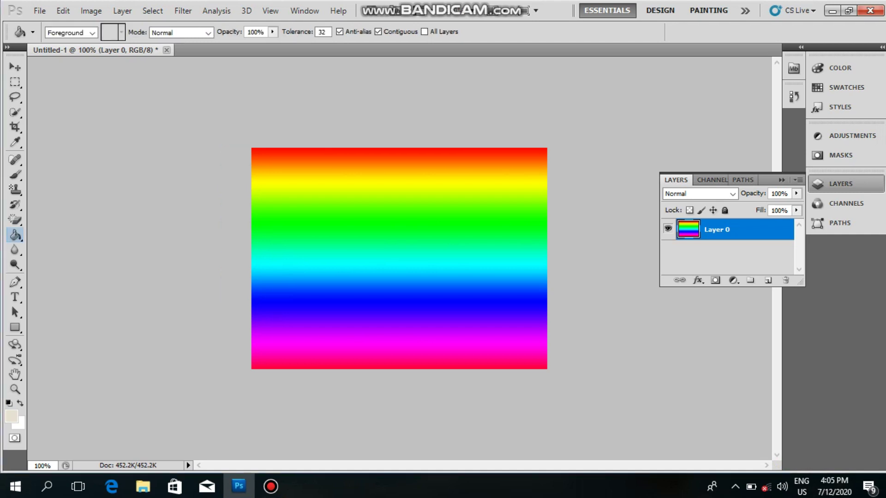
left_click(399, 255)
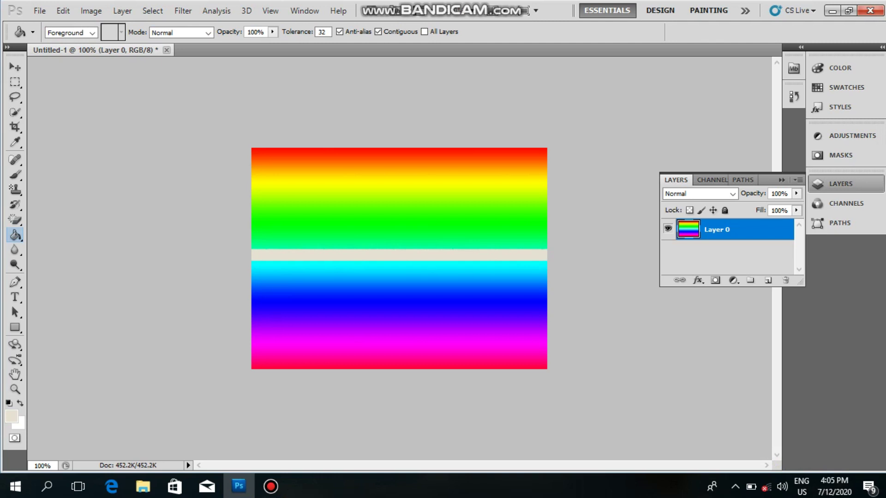
left_click(143, 486)
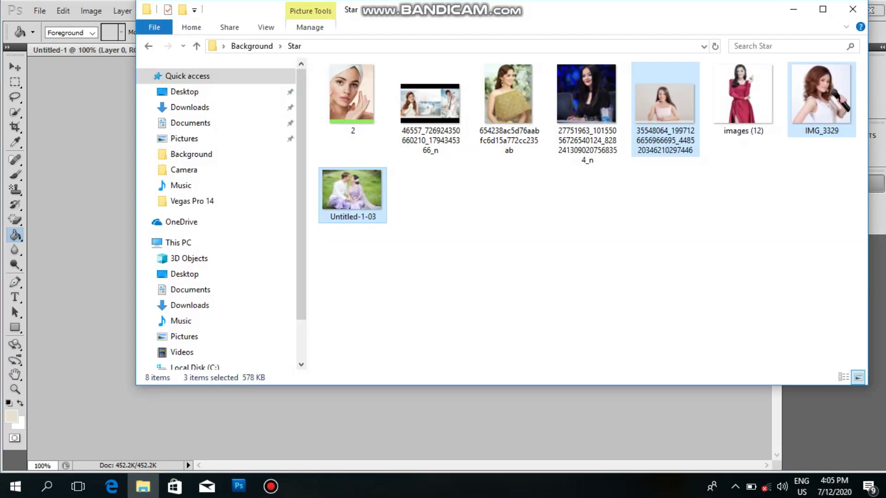
left_click_drag(430, 103, 239, 486)
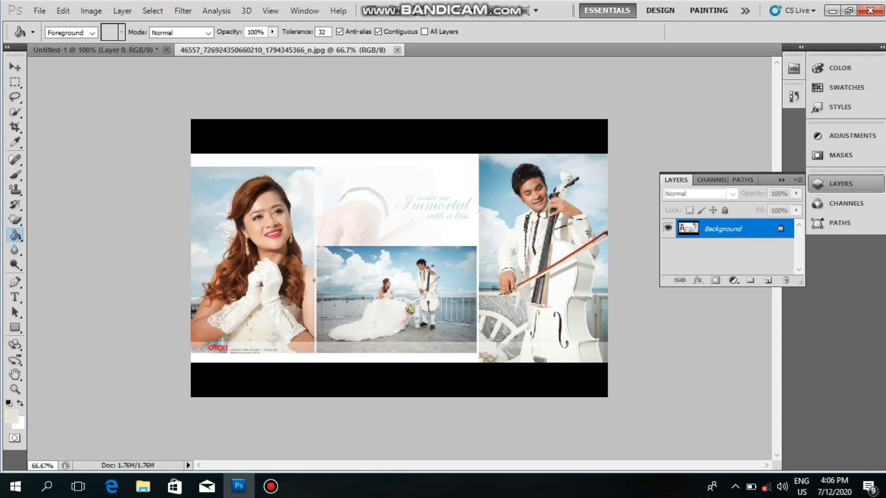
Step: Bucket-fill the middle photo's sky and top band beige, converting Background to Layer 0
right_click(15, 236)
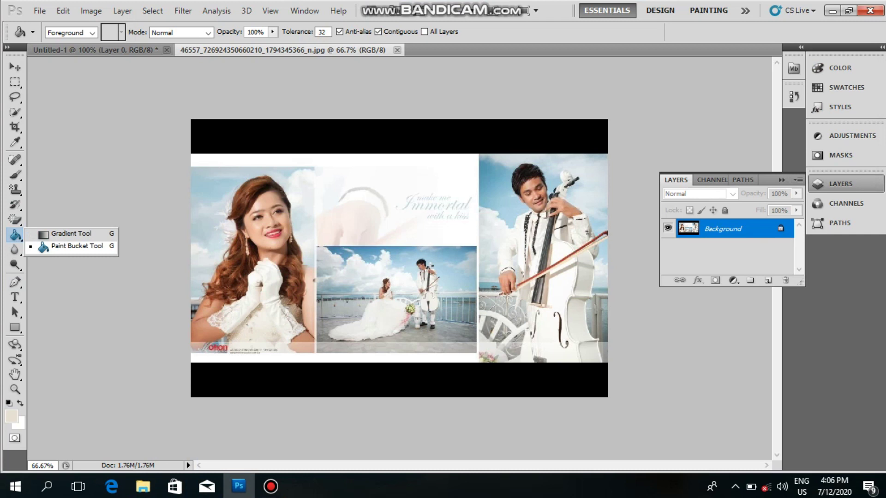
left_click(76, 246)
left_click(454, 259)
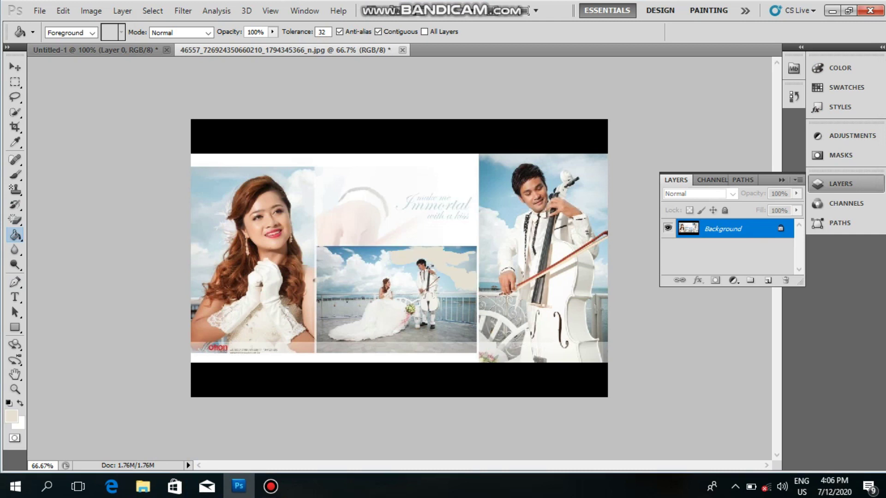
double_click(738, 228)
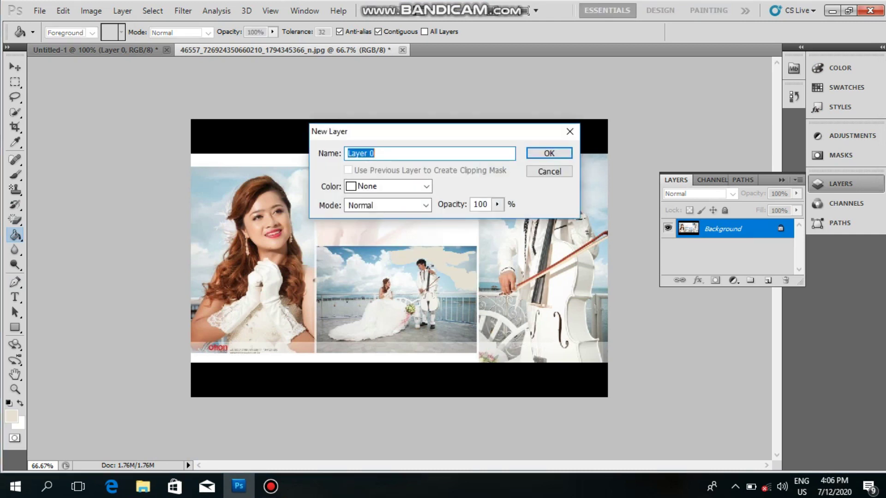
key("Return")
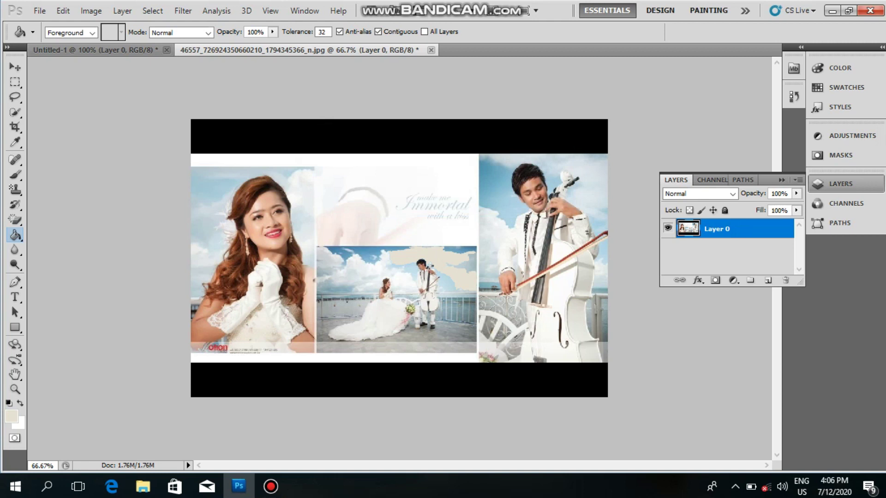
left_click(351, 136)
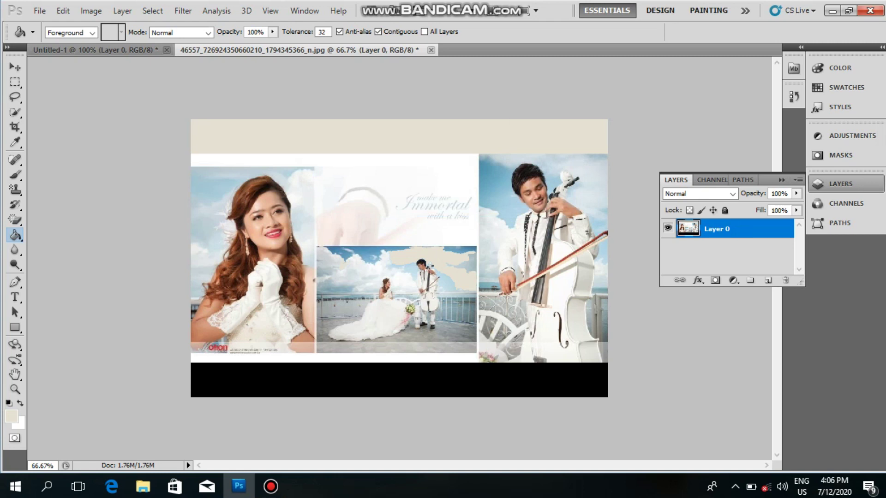
Step: Pick orange-yellow ffbc00 as the foreground colour
left_click(15, 142)
left_click(11, 417)
left_click(615, 85)
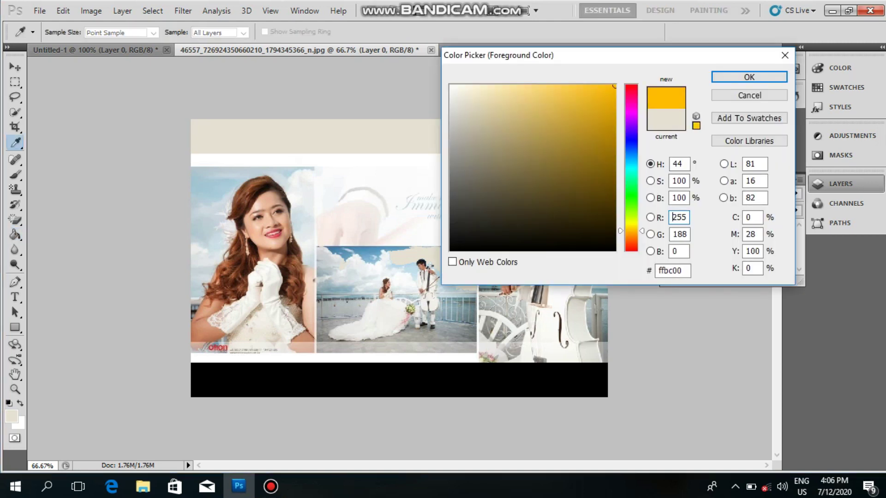
Step: Set the foreground to ffbc00 and bucket-fill the collage's background, top band, skies and strip yellow
left_click(749, 76)
key("g")
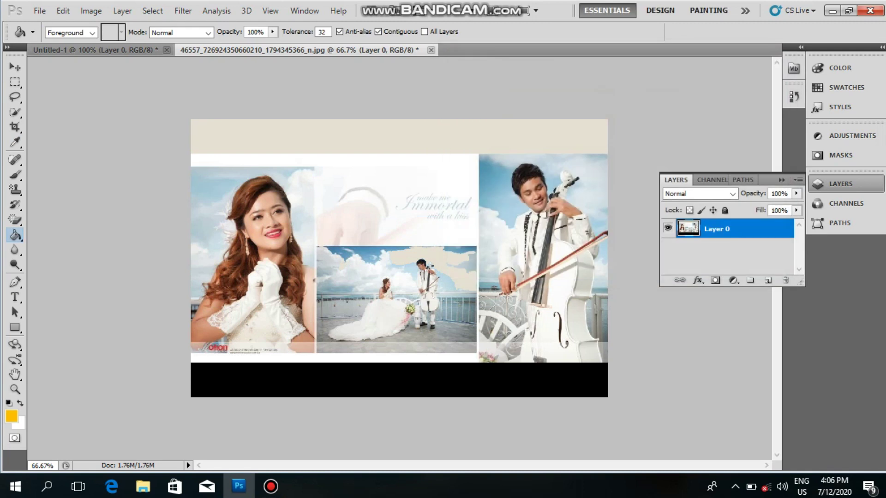
left_click(396, 161)
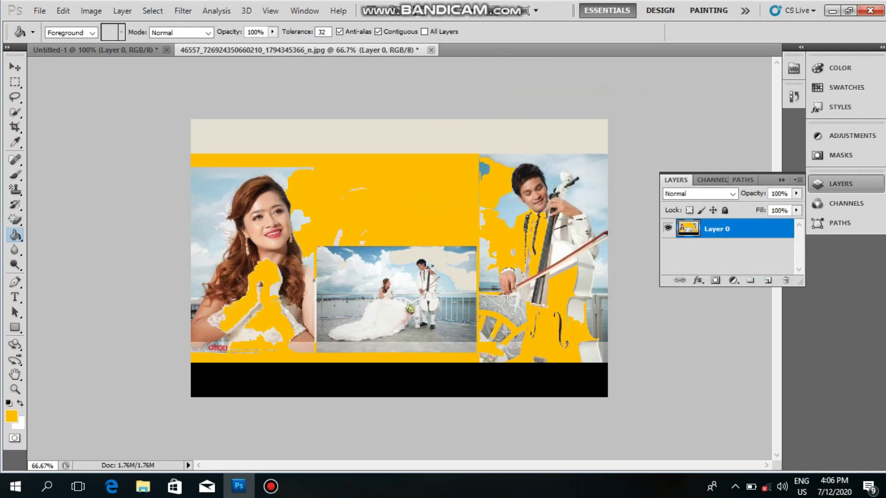
left_click(396, 136)
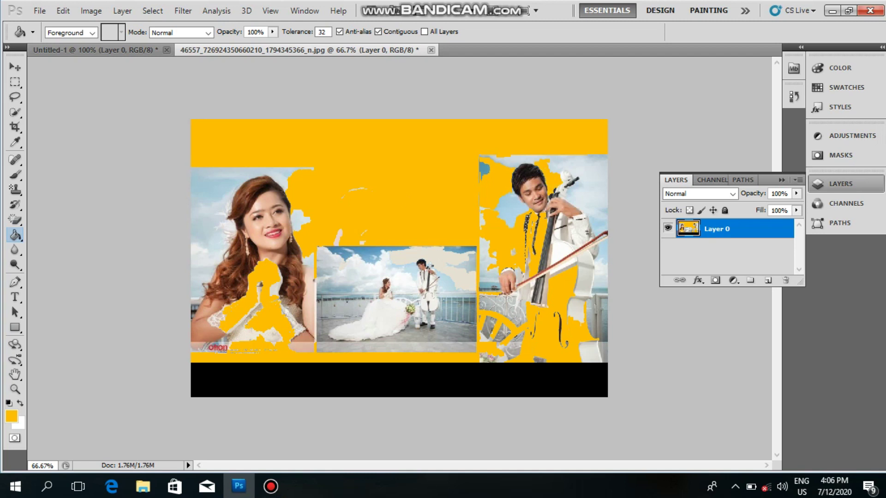
left_click(547, 168)
left_click(401, 348)
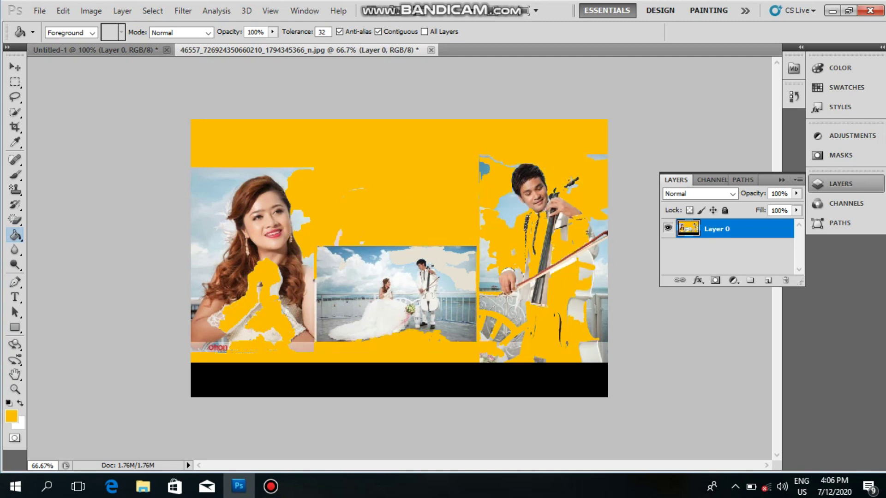
left_click(252, 189)
left_click(207, 207)
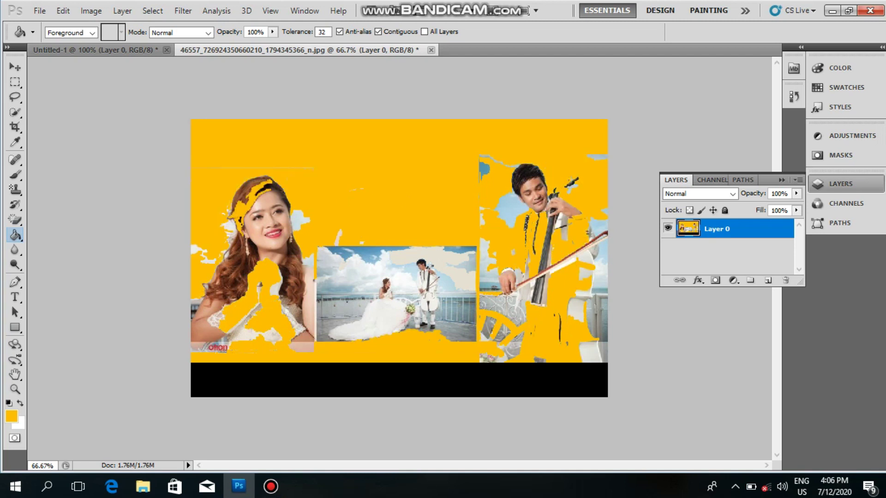
Step: Clear all of Layer 0 and fill the entire canvas with the yellow foreground colour
key("ctrl+a")
key("Delete")
key("alt+BackSpace")
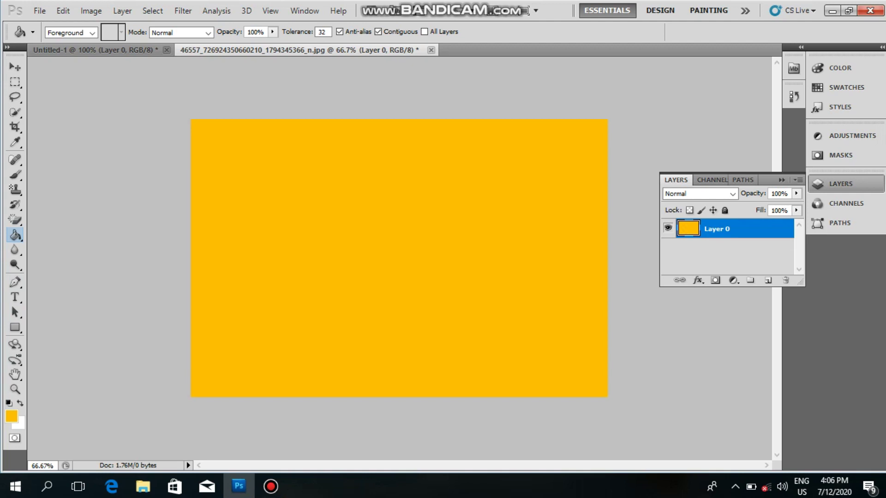
Step: Open images (12).jpg from the Star photos folder in Photoshop by dragging it in
left_click(143, 486)
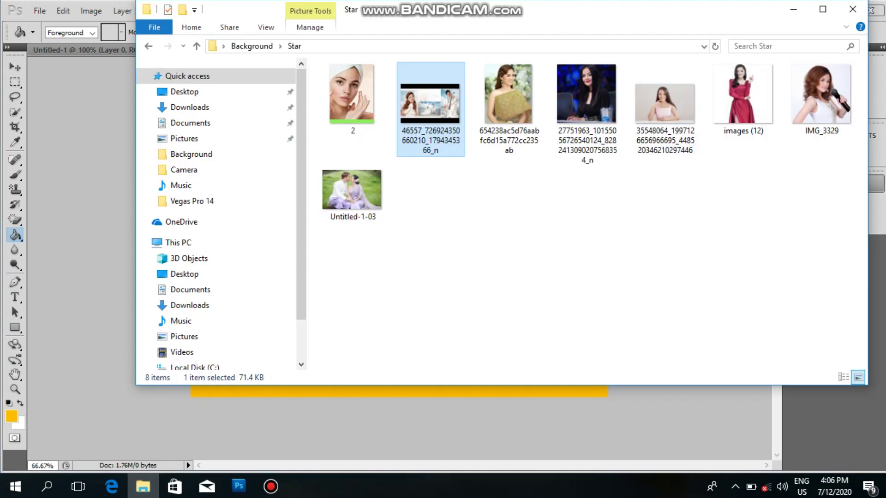
left_click_drag(742, 97, 418, 318)
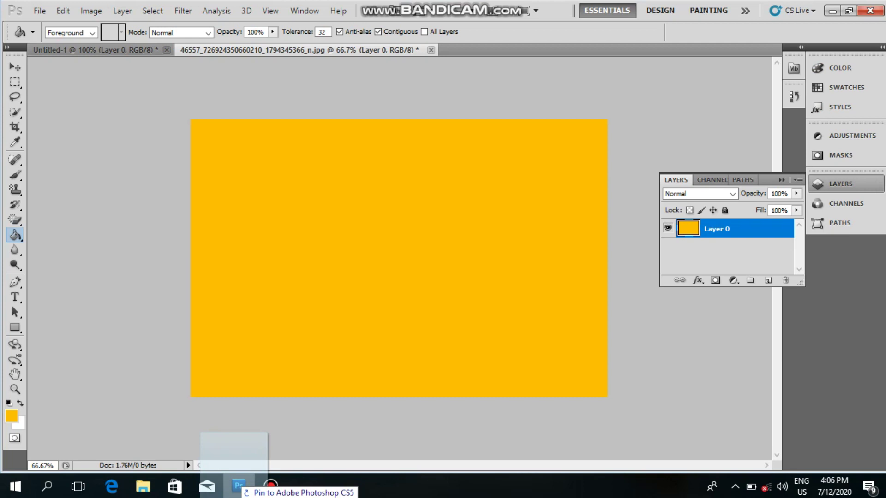
mouse_move(419, 318)
left_mouse_down()
mouse_move(243, 484)
mouse_move(505, 69)
left_mouse_up()
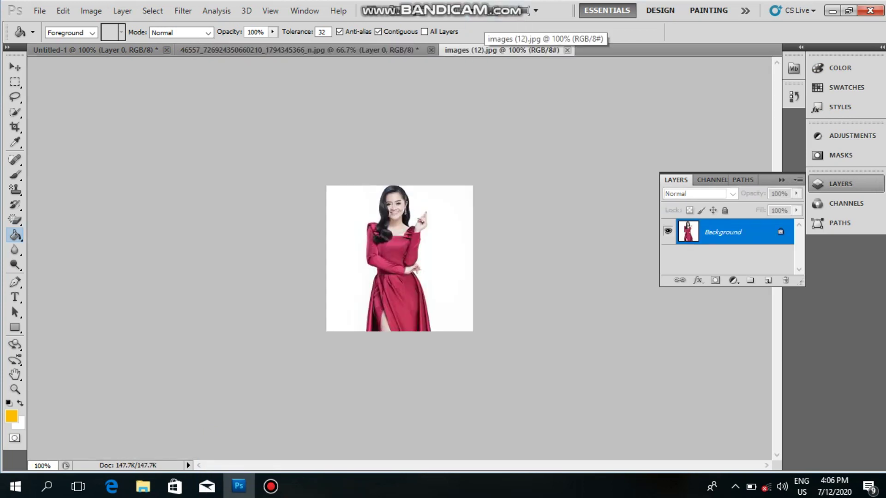
left_click(445, 258)
left_click(343, 258)
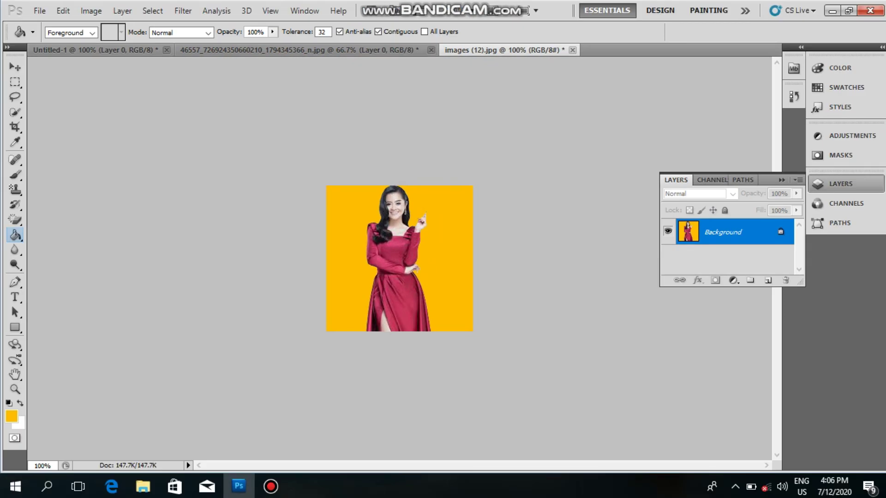
right_click(16, 235)
key("Escape")
left_click(394, 221)
left_click(395, 241)
left_click(400, 297)
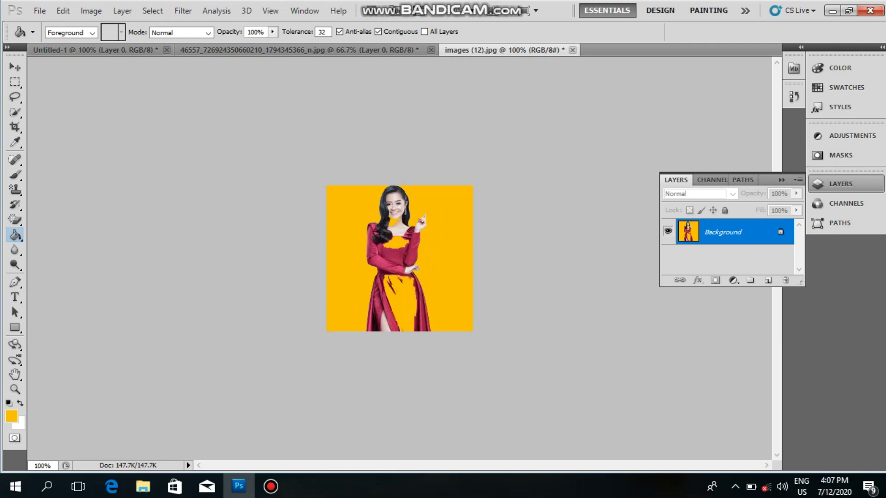
key("ctrl+z")
key("ctrl+alt+z")
key("ctrl+alt+z")
key("ctrl+alt+z")
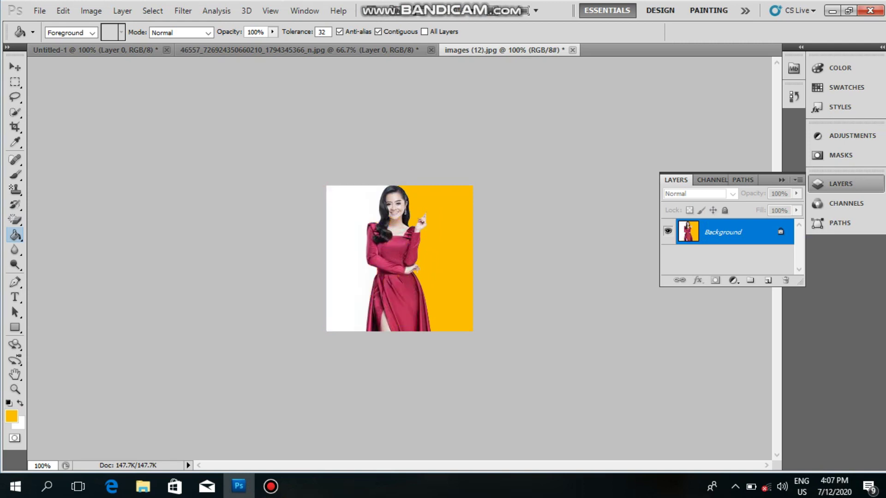
key("ctrl+alt+z")
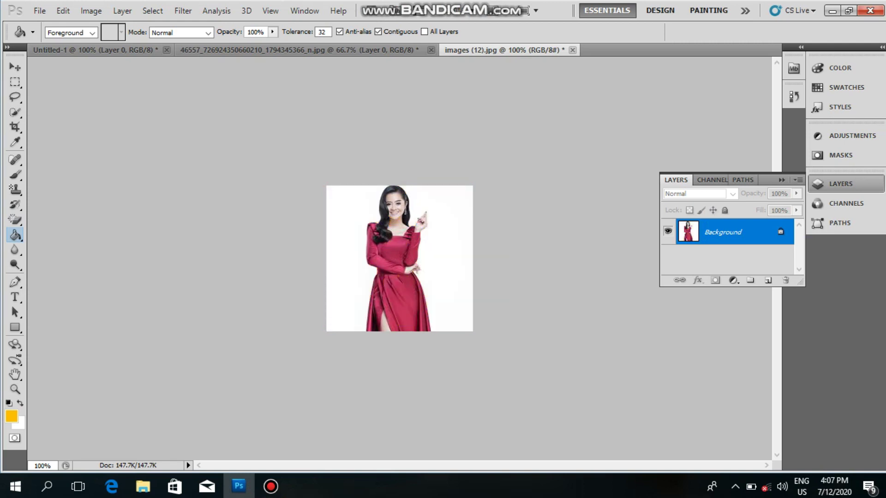